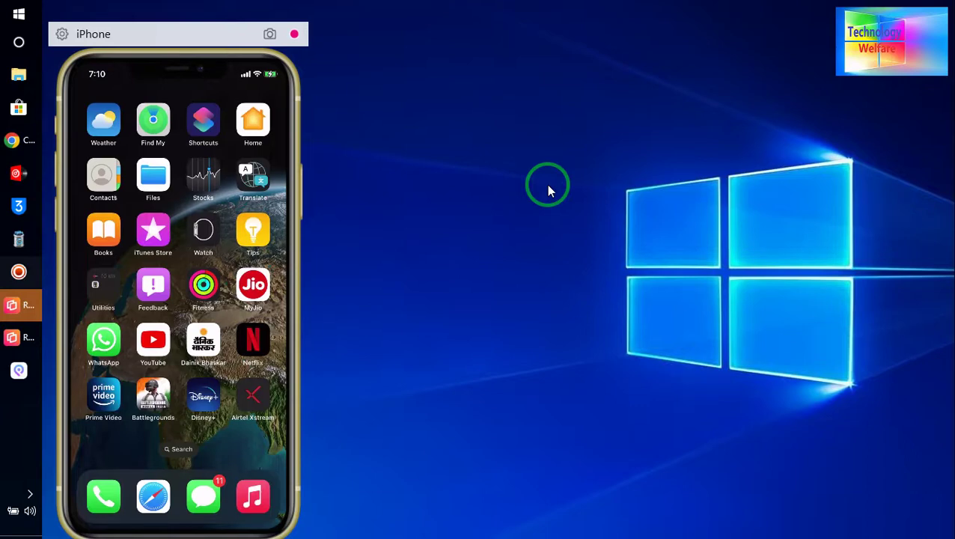
right_click(570, 170)
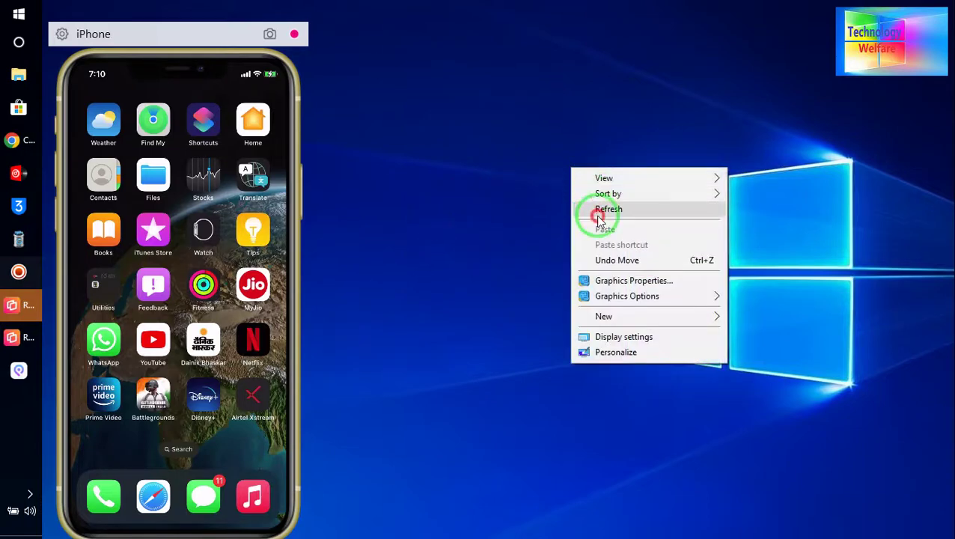
click(603, 208)
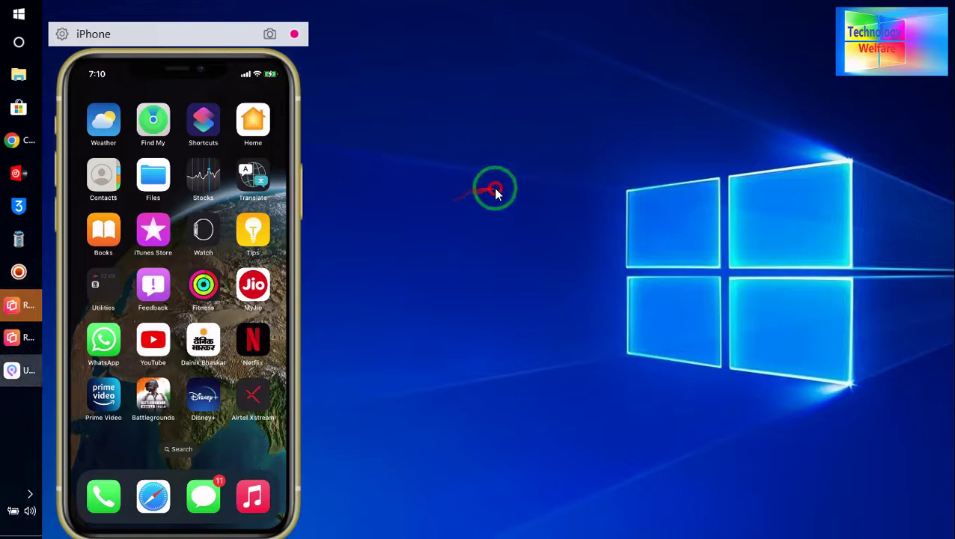
right_click(469, 165)
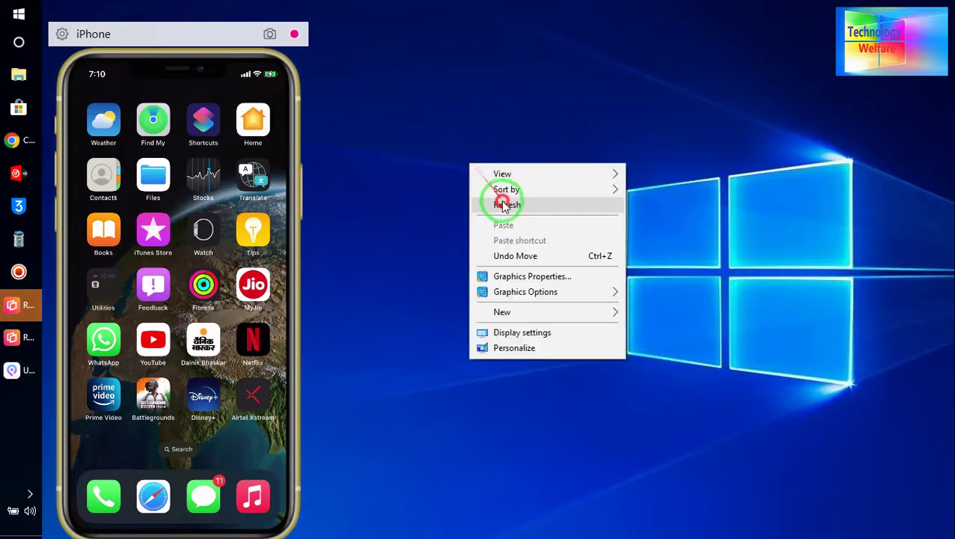
click(505, 205)
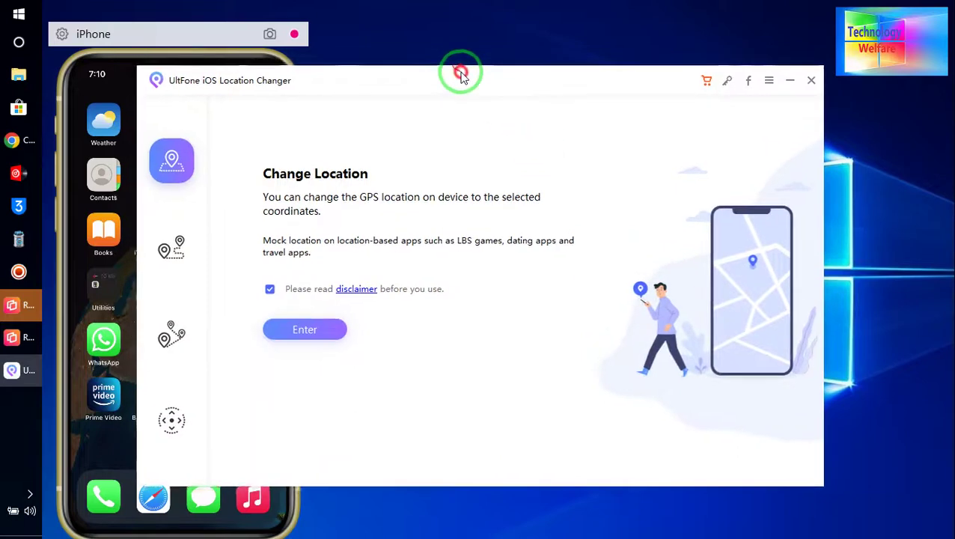
- Arrange the UltFone iOS Location Changer window and the mirrored iPhone window side by side on the desktop
drag(462, 77, 606, 96)
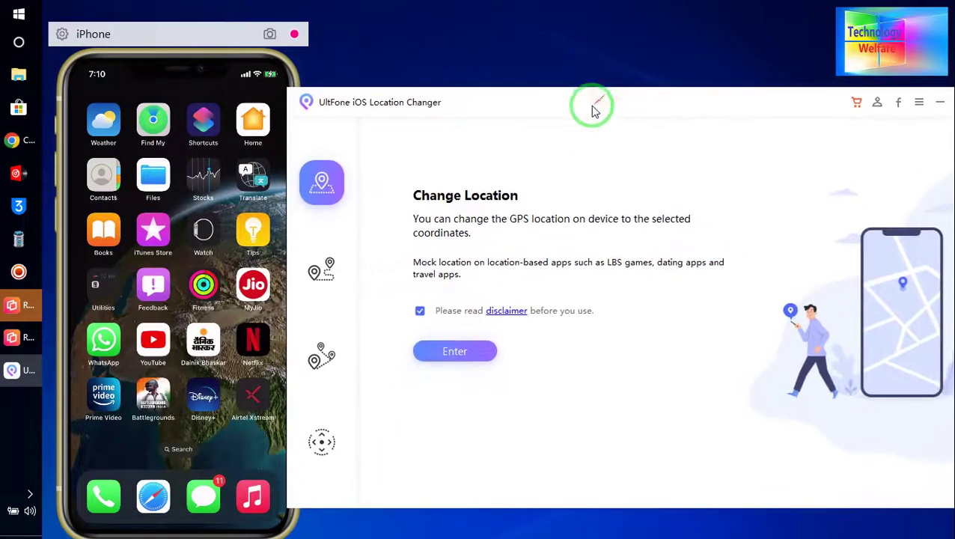
drag(185, 58, 191, 38)
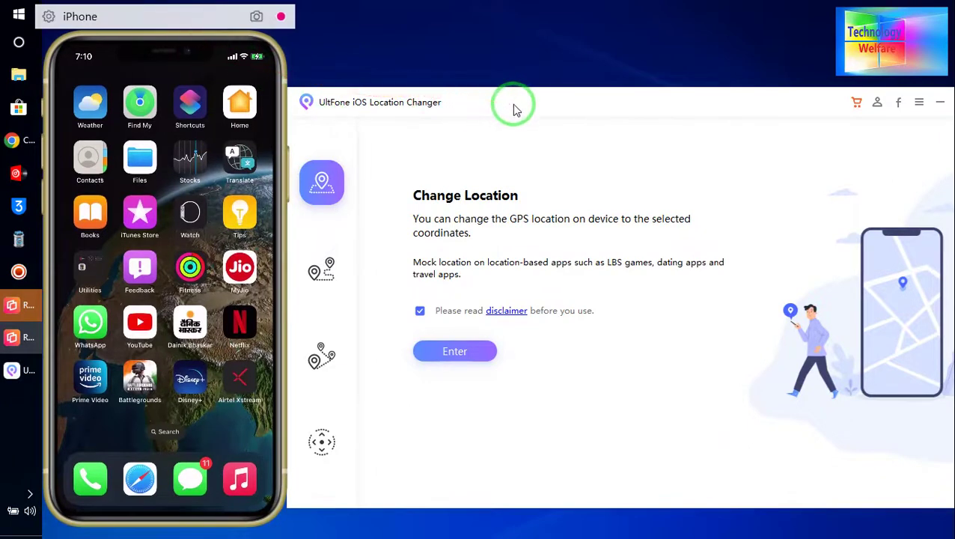
mouse_move(514, 105)
mouse_down()
mouse_move(491, 103)
mouse_move(511, 111)
mouse_move(503, 113)
mouse_move(502, 97)
mouse_up()
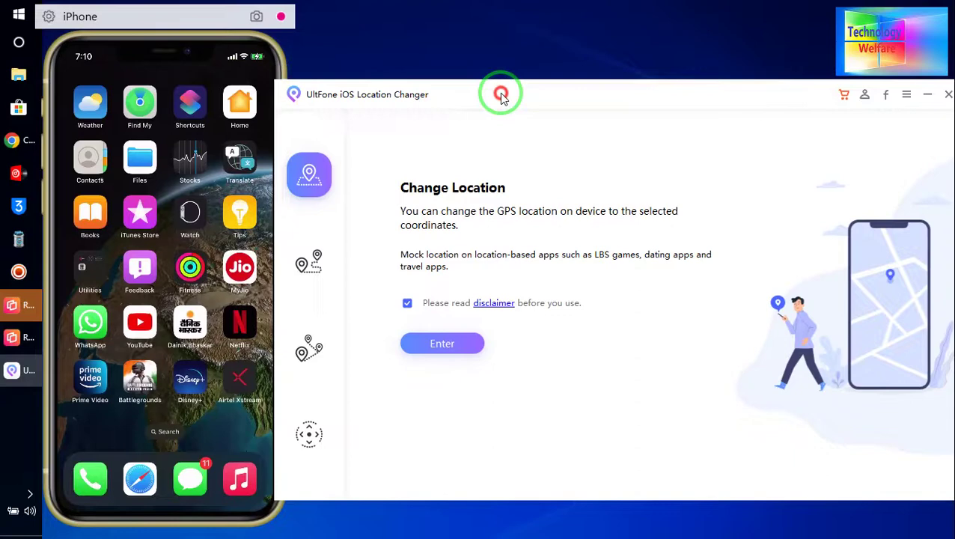
drag(501, 96, 486, 94)
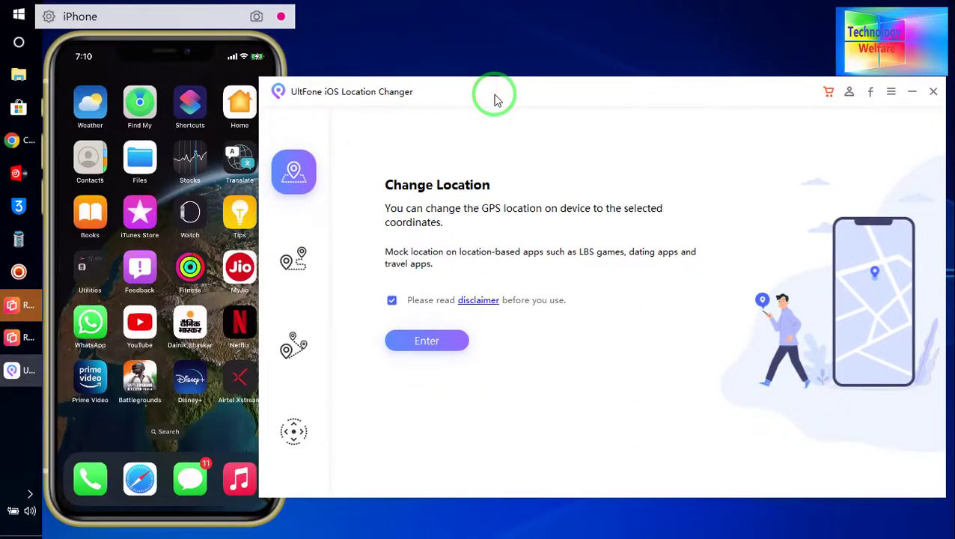
drag(524, 94, 543, 78)
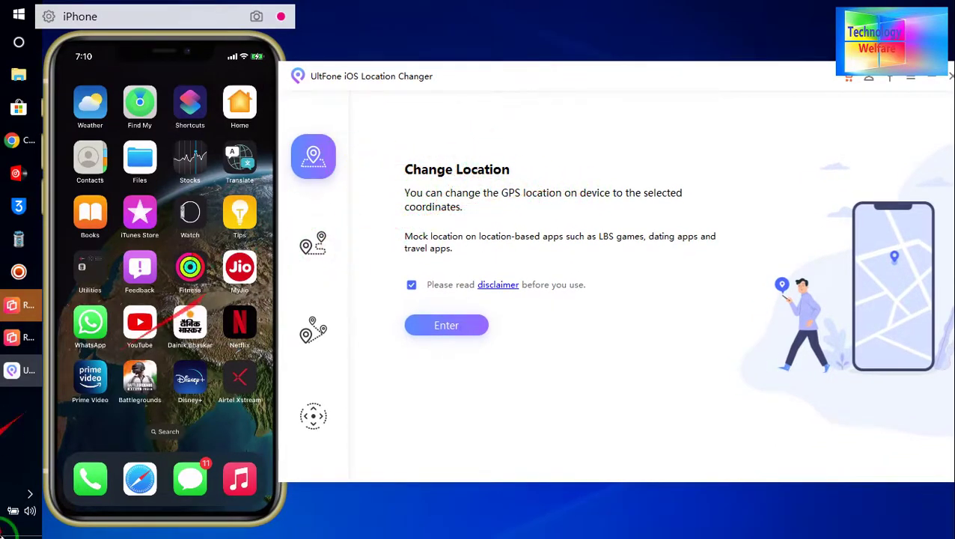
- Review the descriptions of the Single-Spot, Multi-Spot and Joystick Movement modes and return to Change Location
click(314, 243)
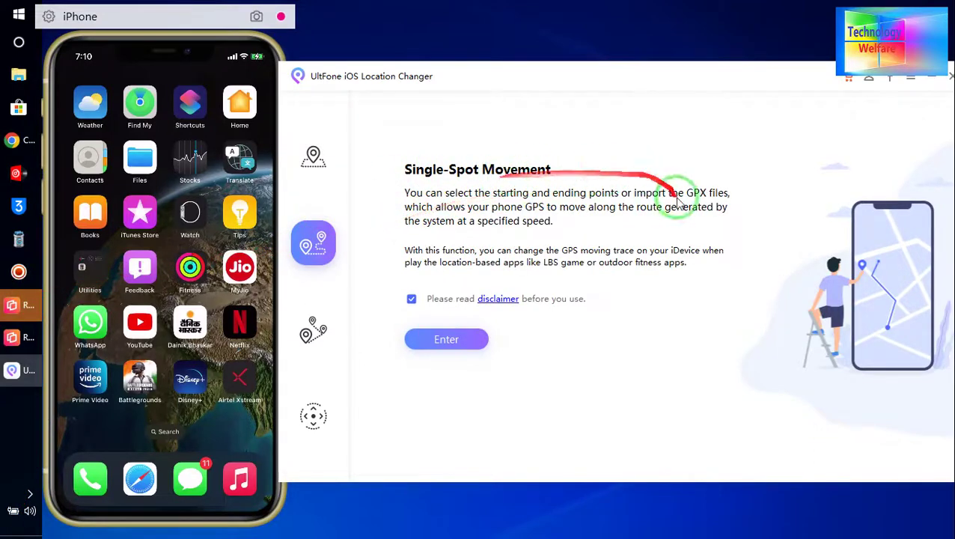
click(313, 329)
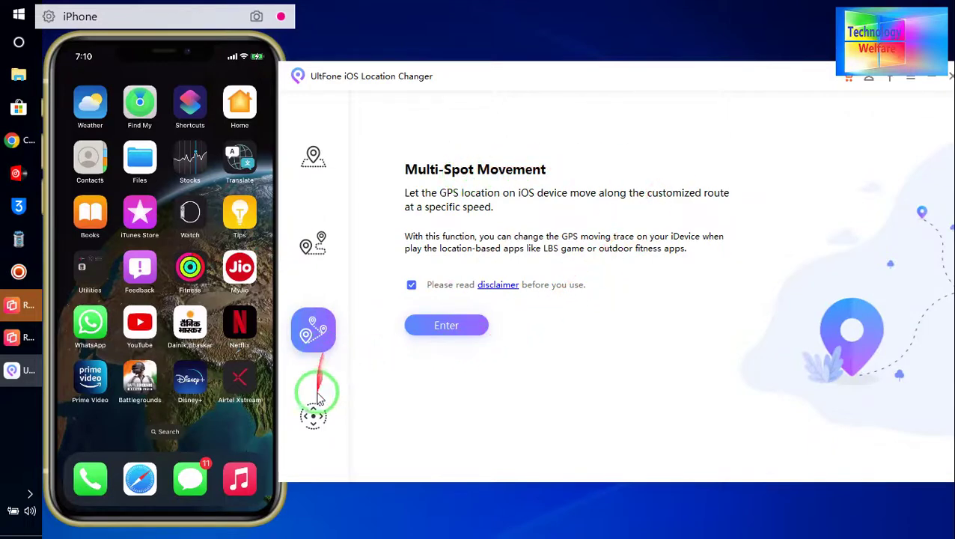
click(314, 414)
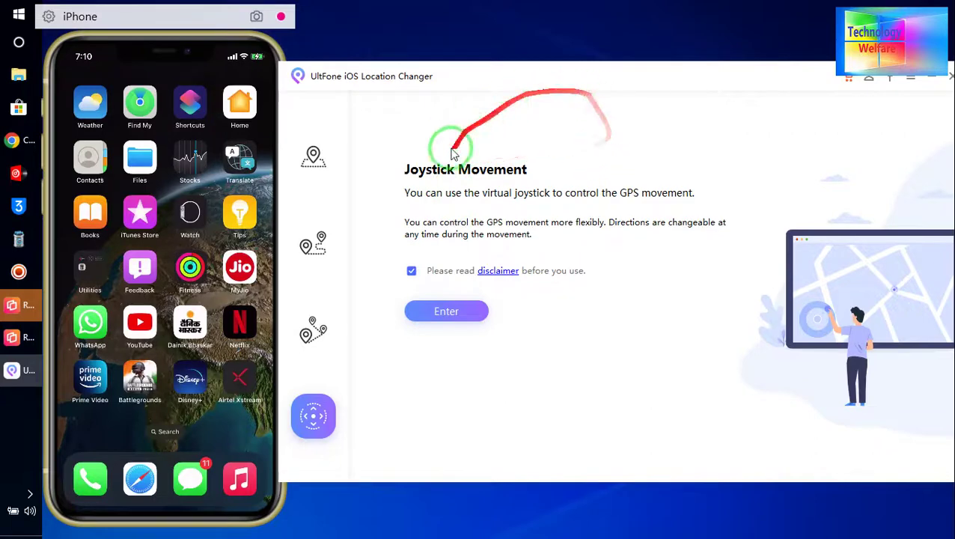
click(313, 157)
- Open the Change Location map for the connected iPhone, keeping the map window beside the mirrored phone
mouse_move(548, 85)
mouse_down()
mouse_move(566, 70)
mouse_move(560, 78)
mouse_move(592, 77)
mouse_move(580, 79)
mouse_move(590, 68)
mouse_move(550, 70)
mouse_move(546, 90)
mouse_move(551, 74)
mouse_up()
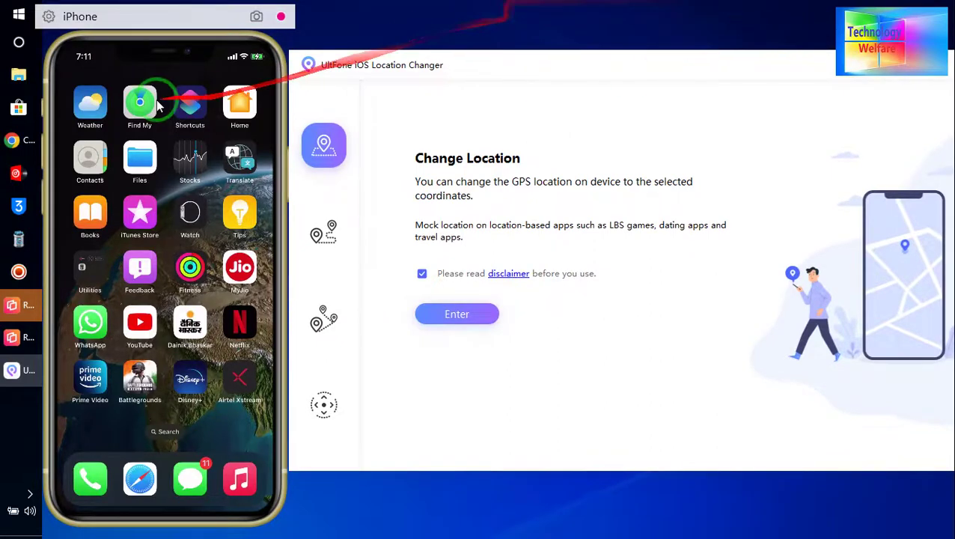
mouse_move(172, 50)
mouse_down()
mouse_move(160, 58)
mouse_move(172, 64)
mouse_up()
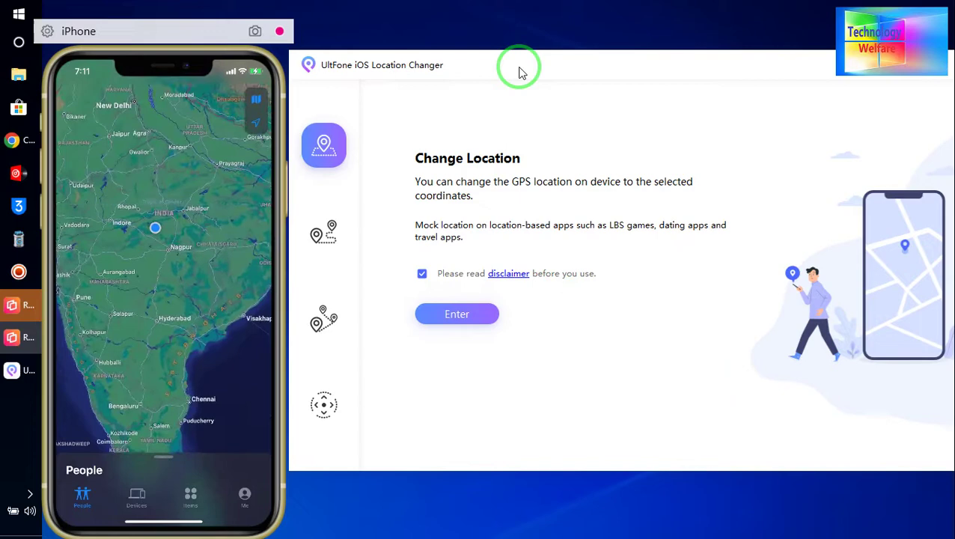
click(473, 314)
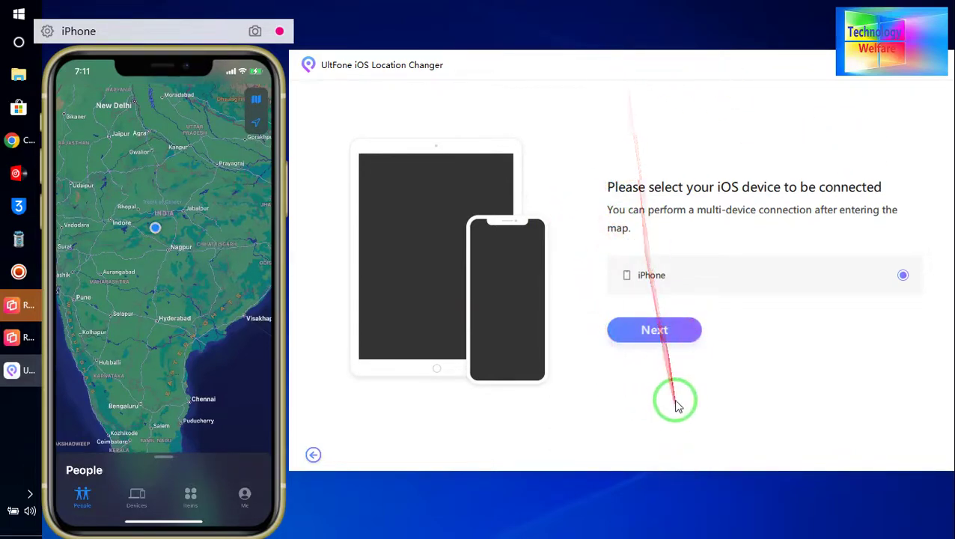
click(659, 336)
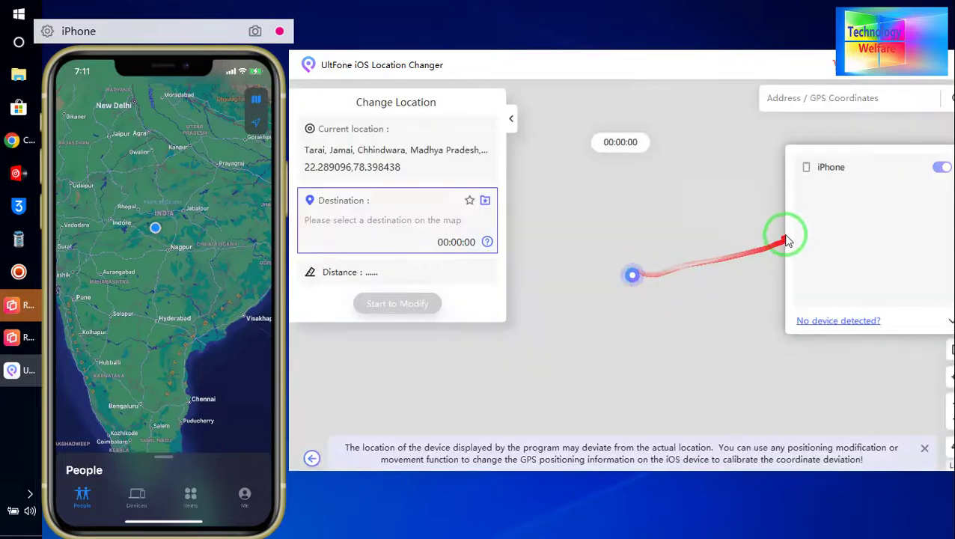
drag(703, 69, 673, 67)
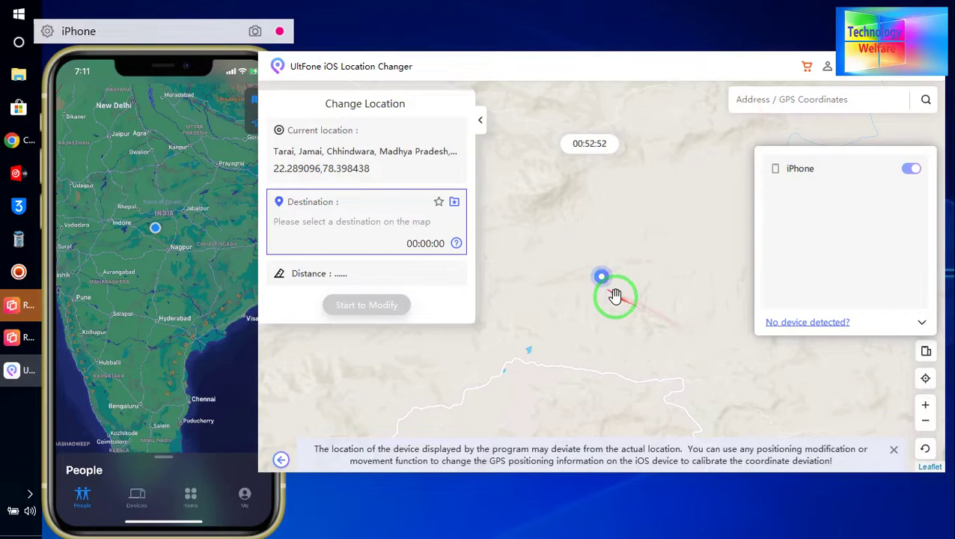
- Change the iPhone's location to Jishui Xian, Ji'an Shi, Jiangxi, China, by picking it as the destination on the map
click(924, 420)
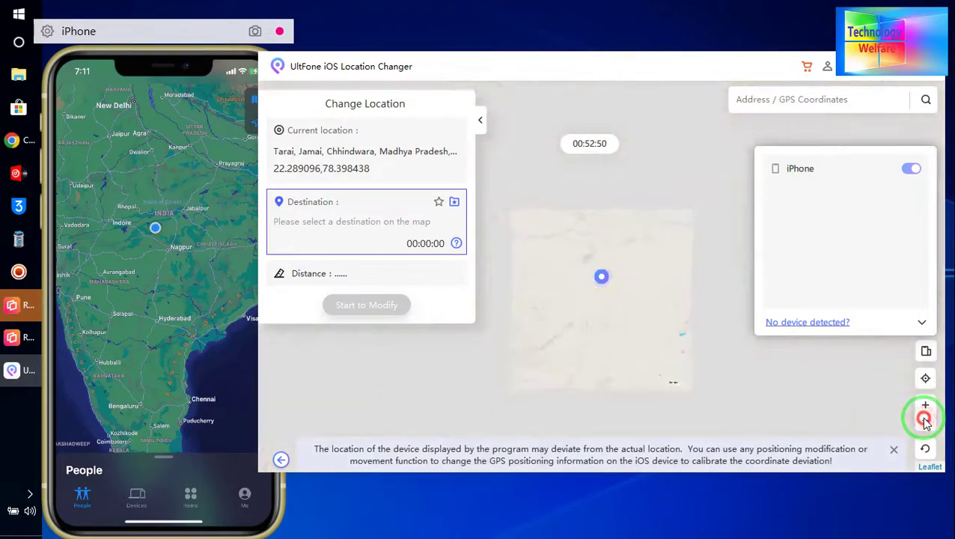
click(924, 420)
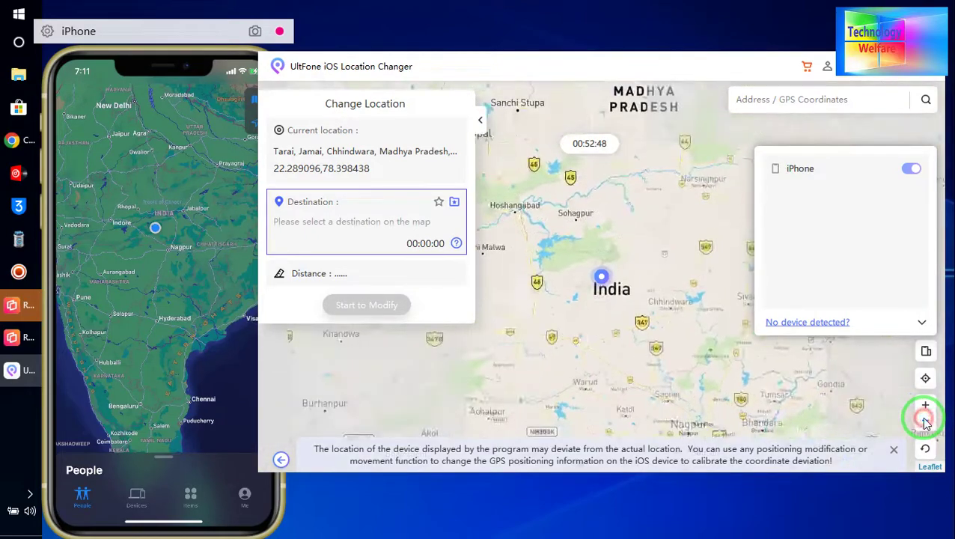
click(925, 419)
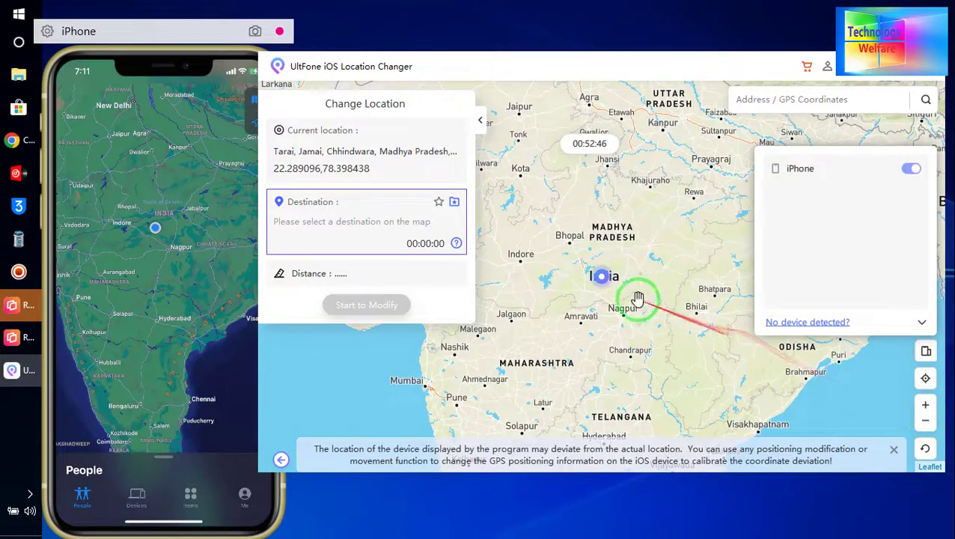
click(926, 421)
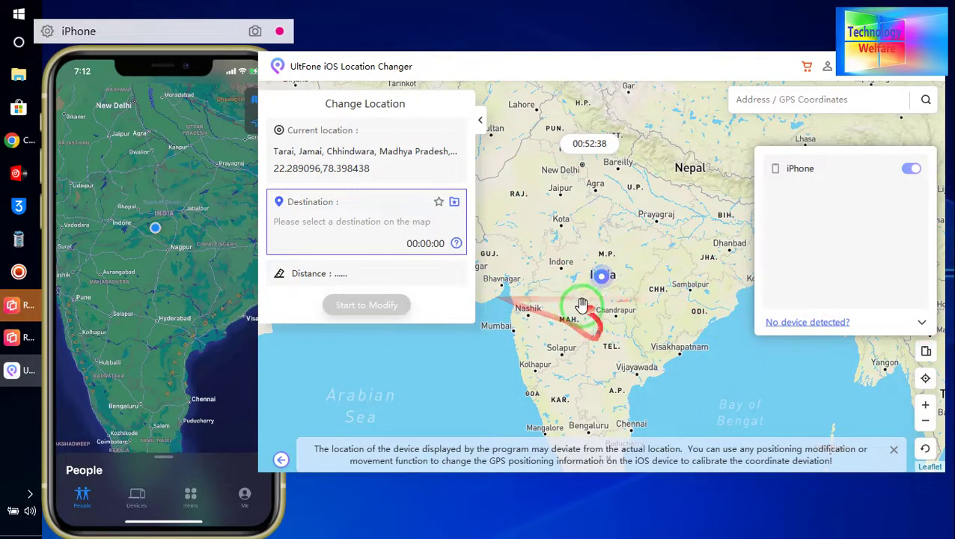
drag(582, 304, 583, 277)
drag(707, 234, 443, 292)
drag(640, 251, 443, 213)
drag(568, 230, 505, 277)
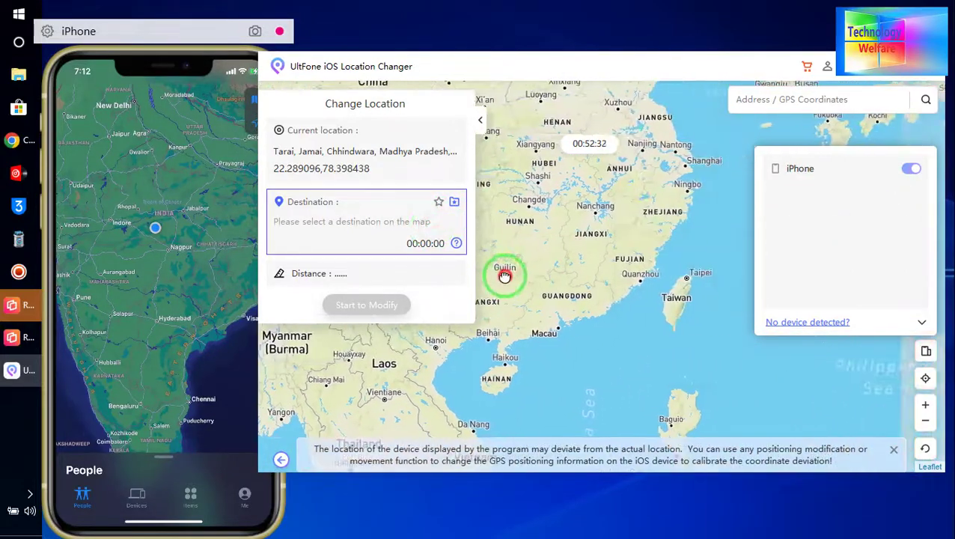
drag(585, 240, 615, 279)
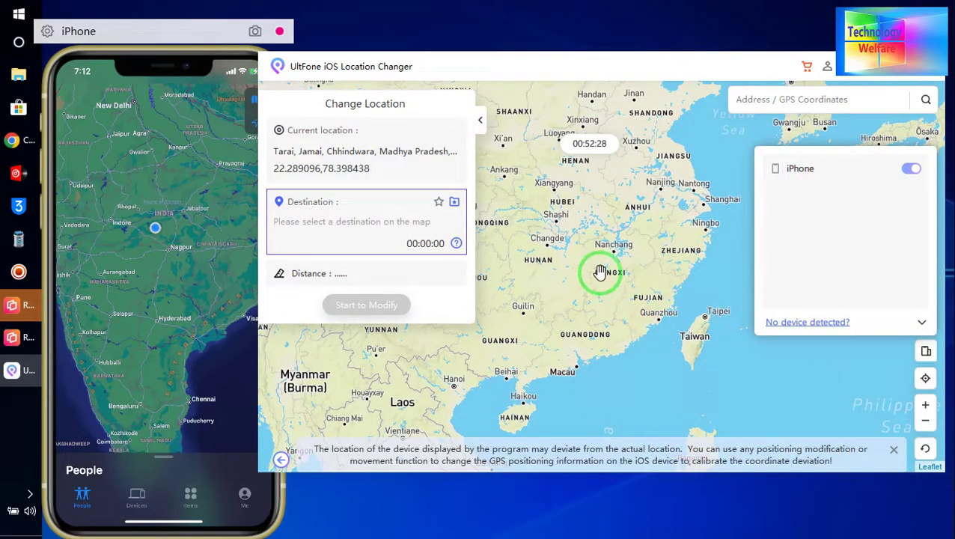
click(601, 279)
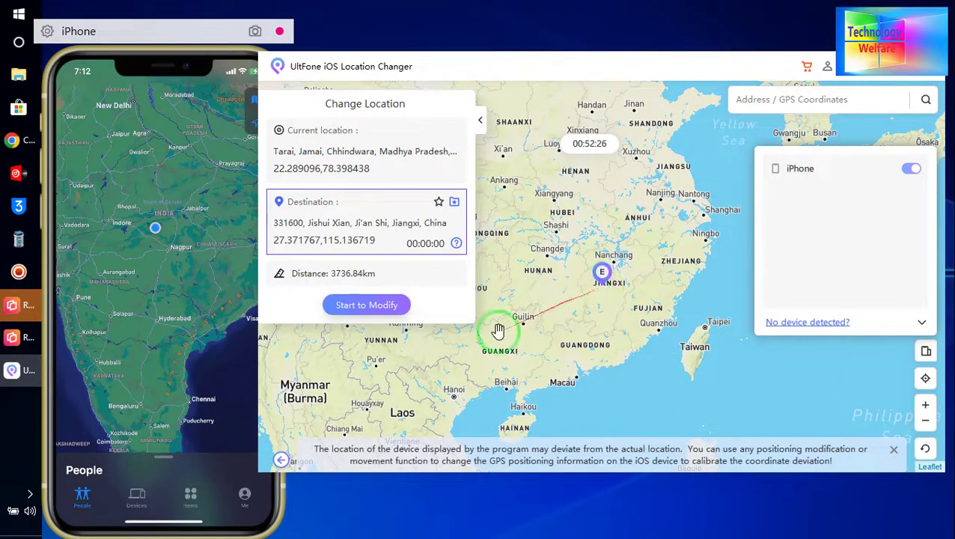
click(341, 305)
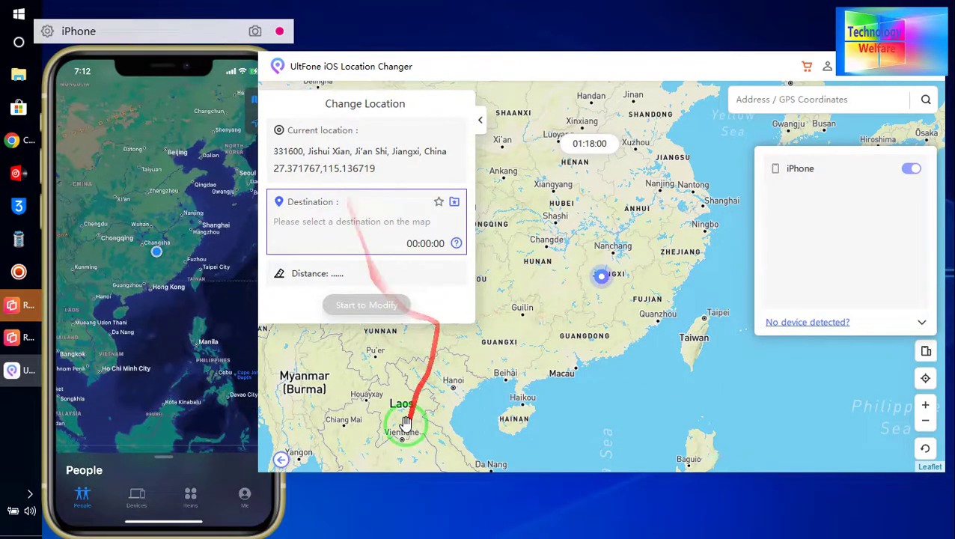
- Change the iPhone's location to Thazi, Mandalay, Myanmar, and shift the map window clear of the mirrored phone
drag(405, 427, 635, 351)
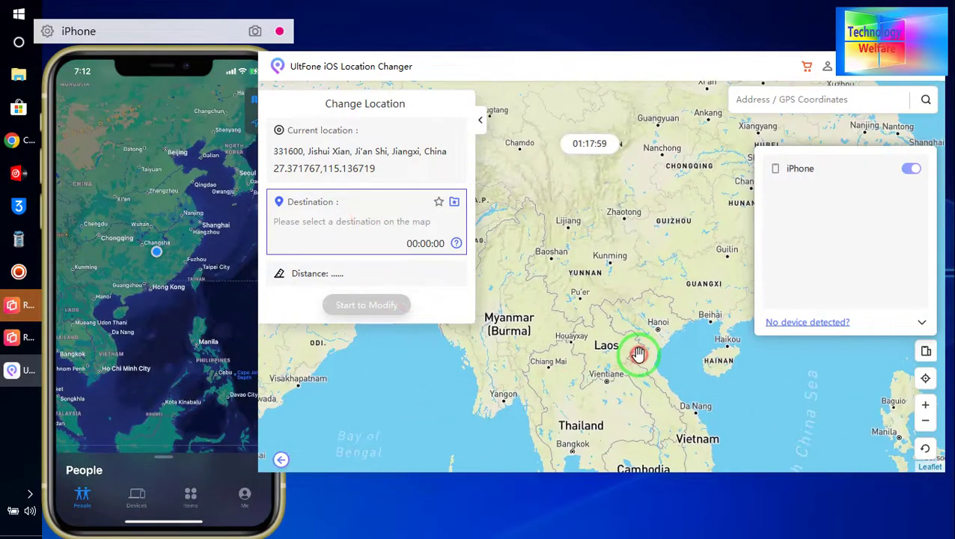
click(503, 334)
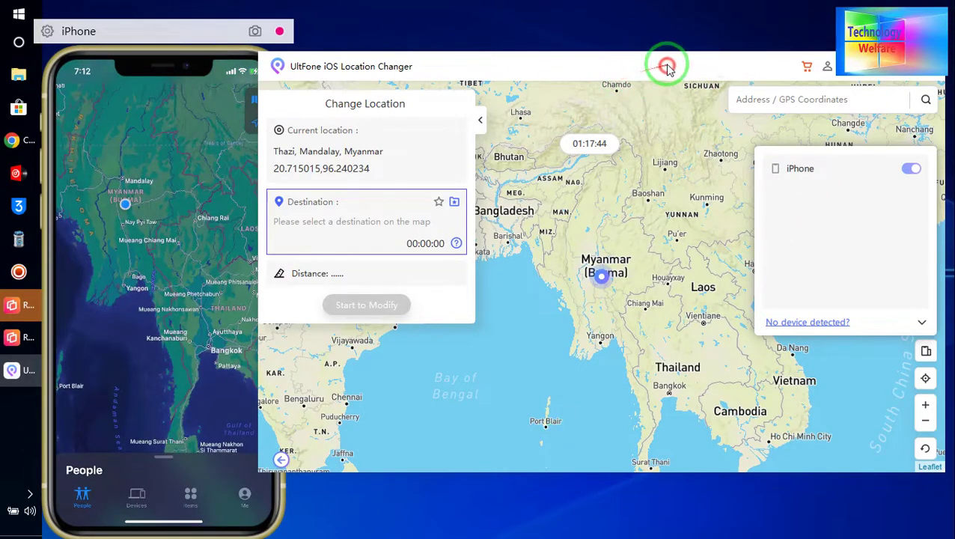
drag(628, 66, 641, 90)
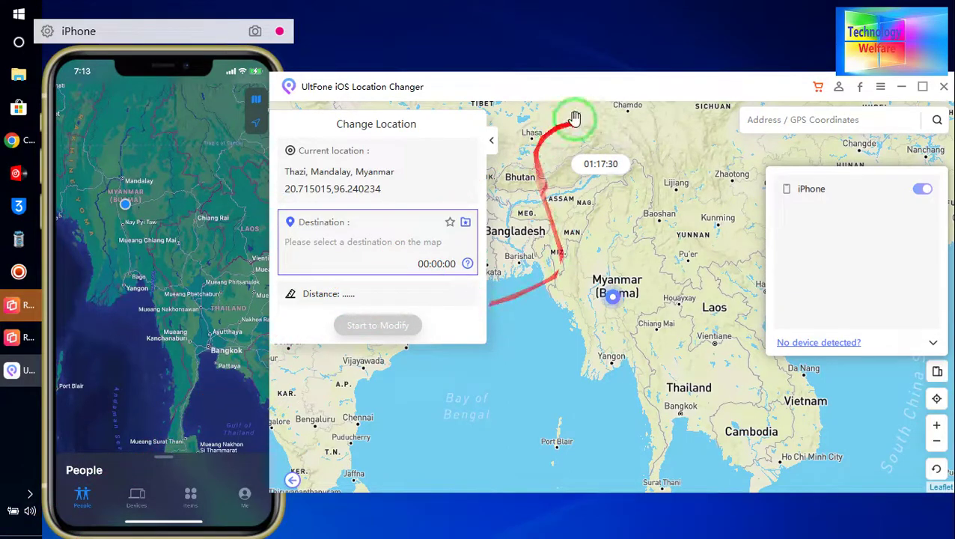
drag(580, 85, 609, 95)
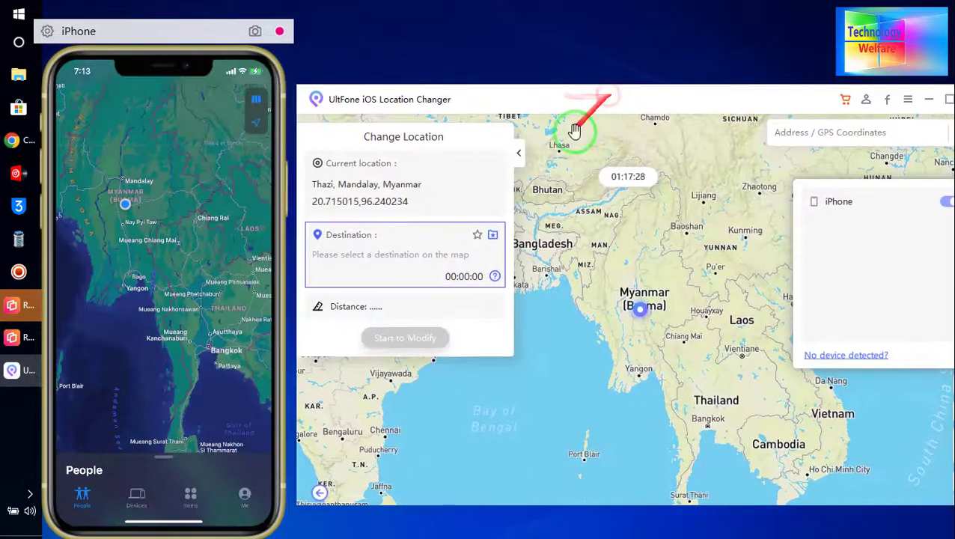
drag(666, 106, 630, 97)
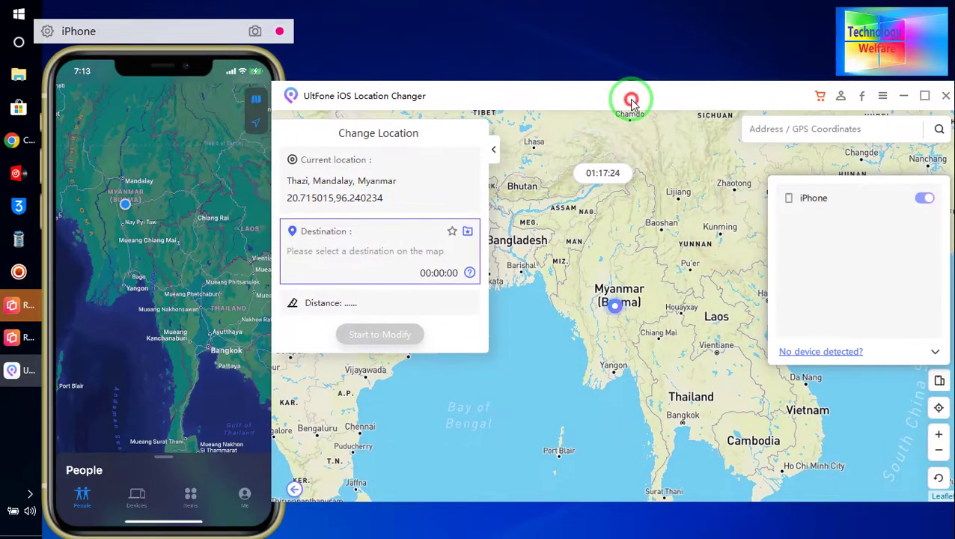
- Leave the Change Location map and open the Single-Spot Movement map for the connected iPhone
click(293, 487)
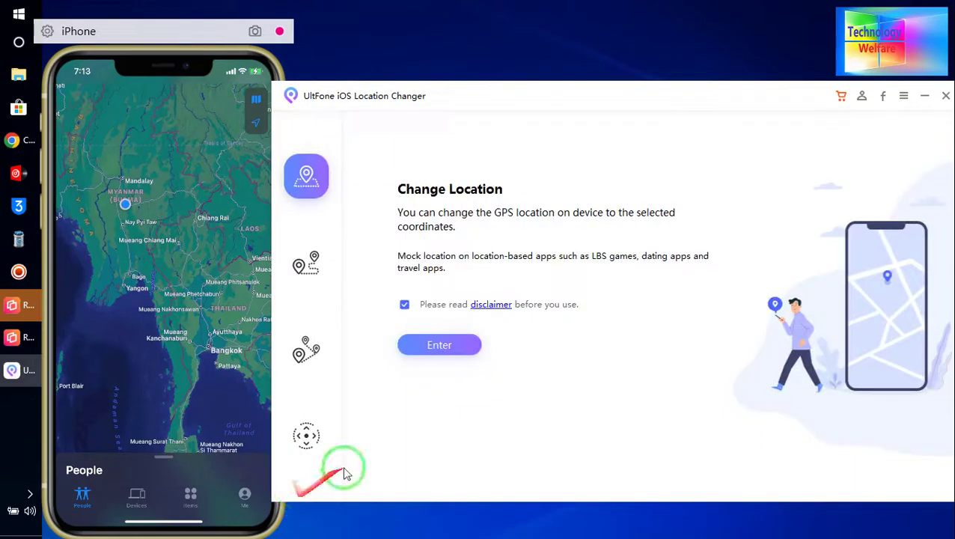
click(308, 262)
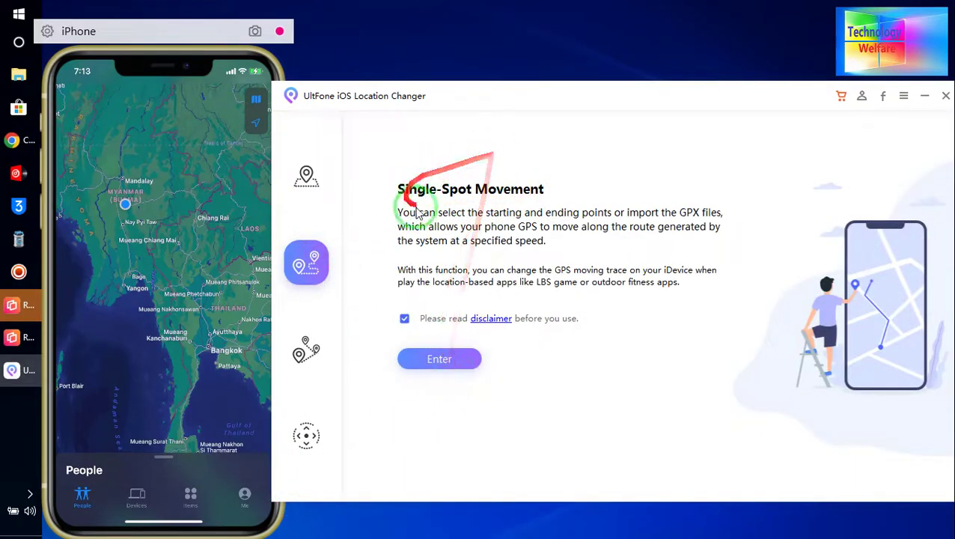
click(441, 359)
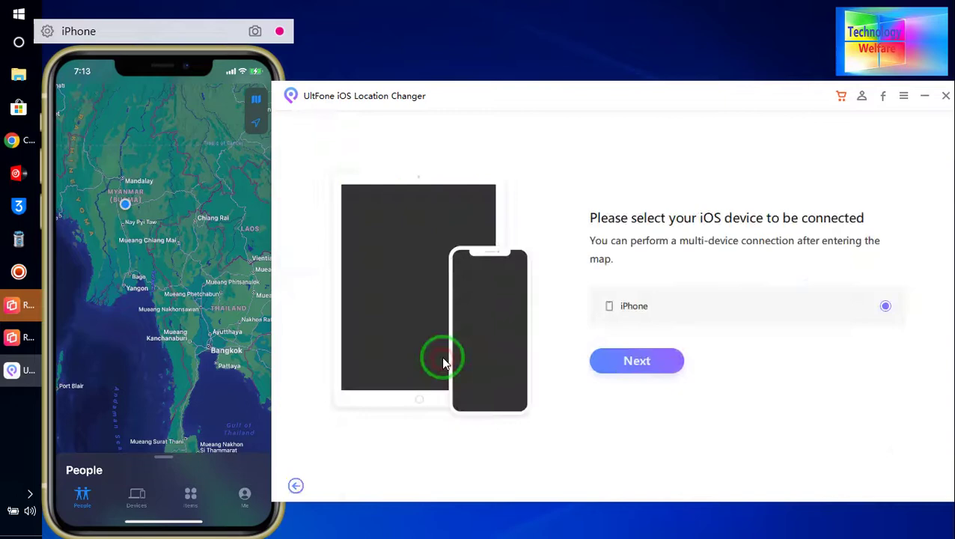
click(648, 367)
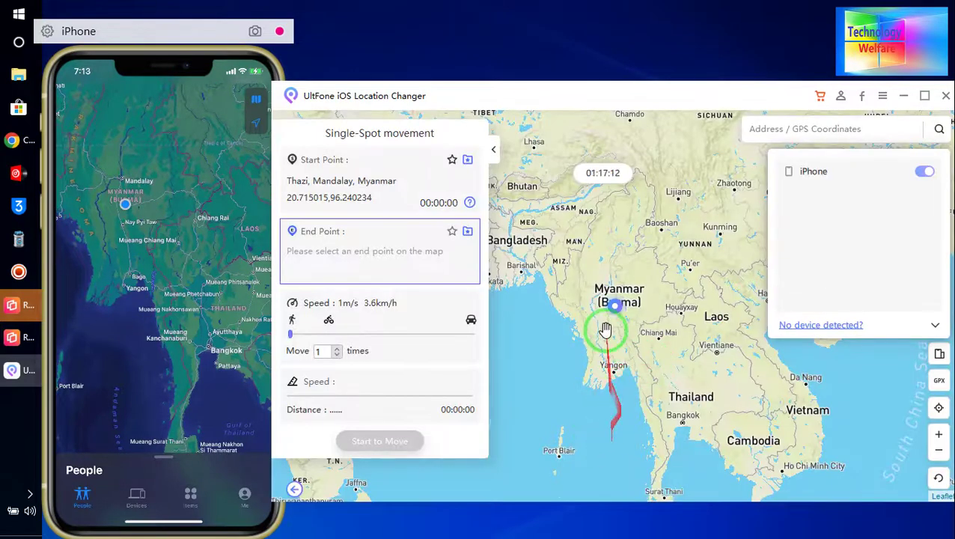
- Set the end point to Pangsha, Dhaka, Bangladesh, on the map and start the single-spot movement from Thazi, Mandalay
drag(556, 304, 641, 382)
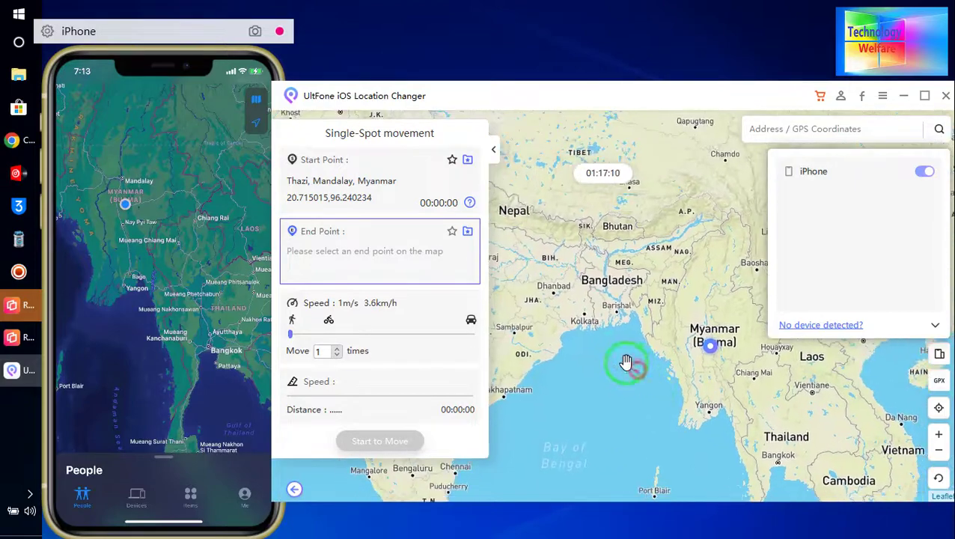
click(600, 292)
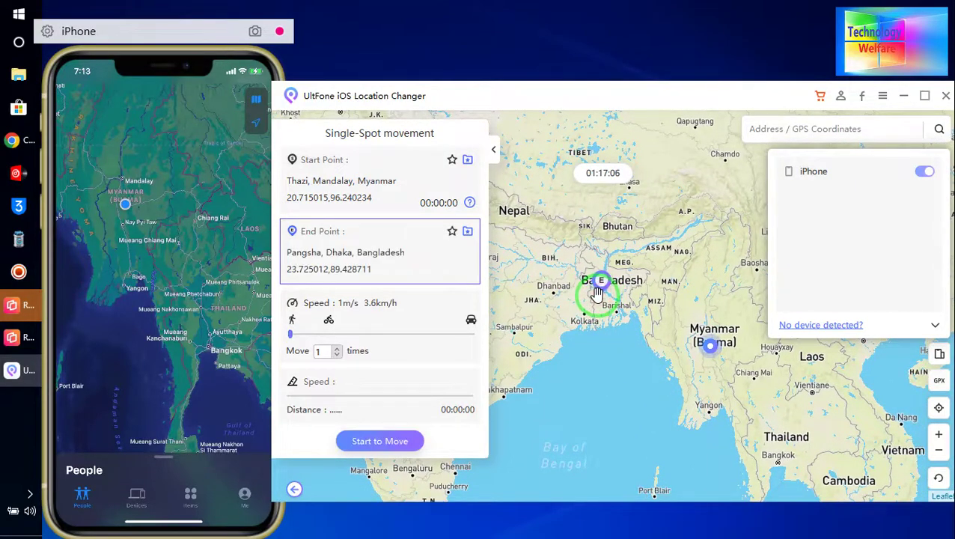
drag(651, 96, 605, 103)
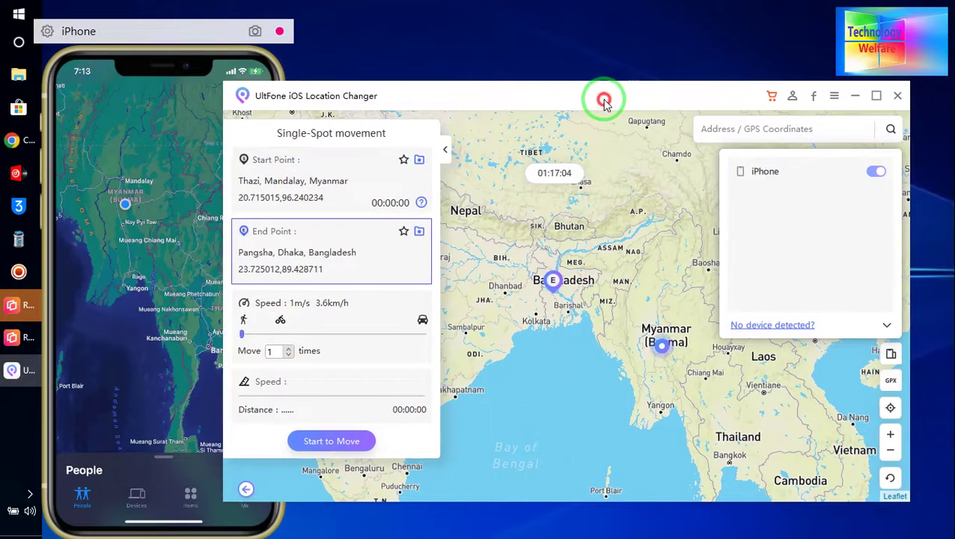
click(327, 444)
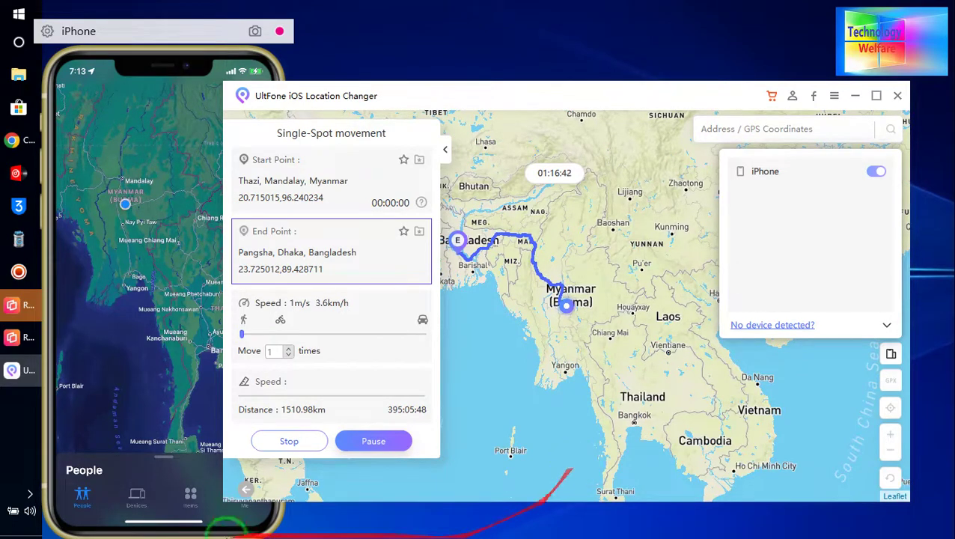
- Stop the running single-spot movement and leave its map
click(294, 441)
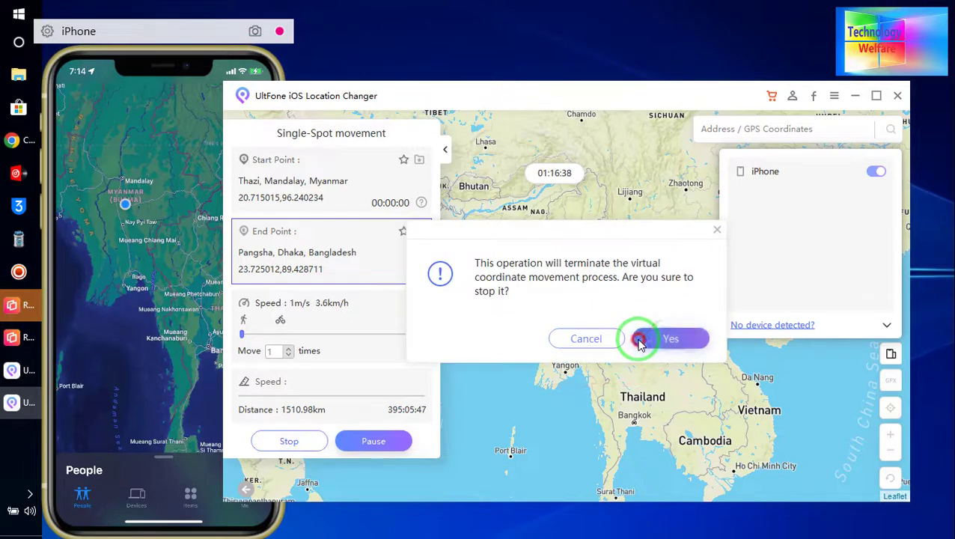
click(643, 338)
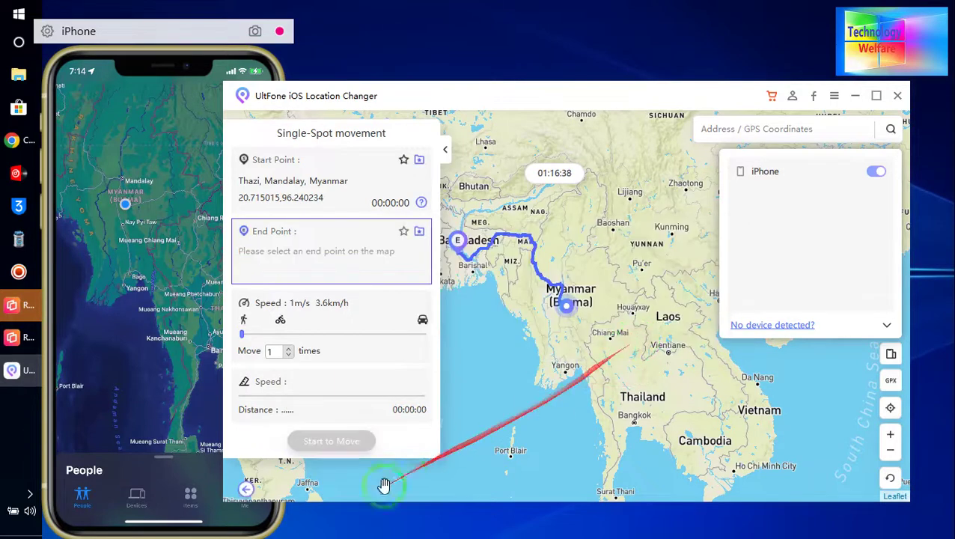
click(249, 491)
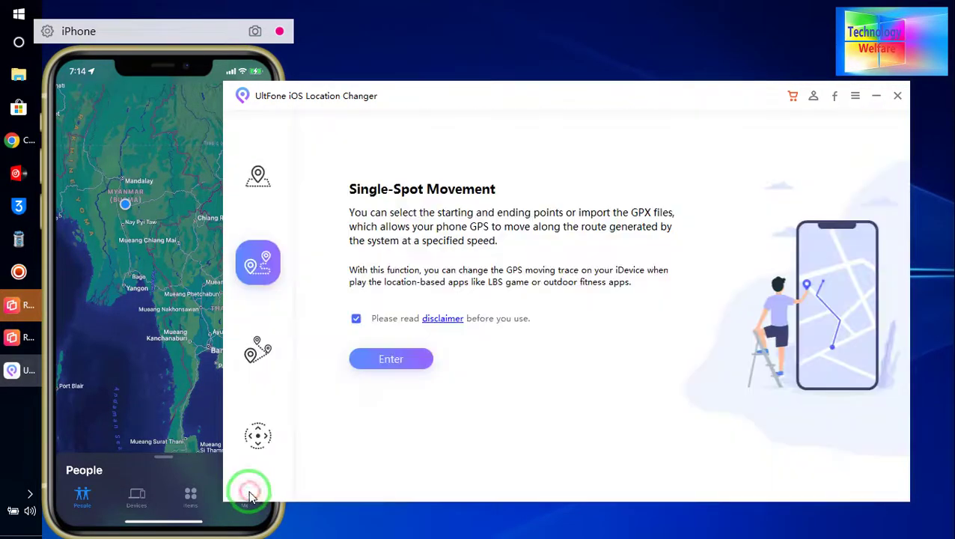
- View the Multi-Spot Movement introduction and open the Joystick Movement map for the connected iPhone, placing its window clear of the mirrored phone
click(262, 350)
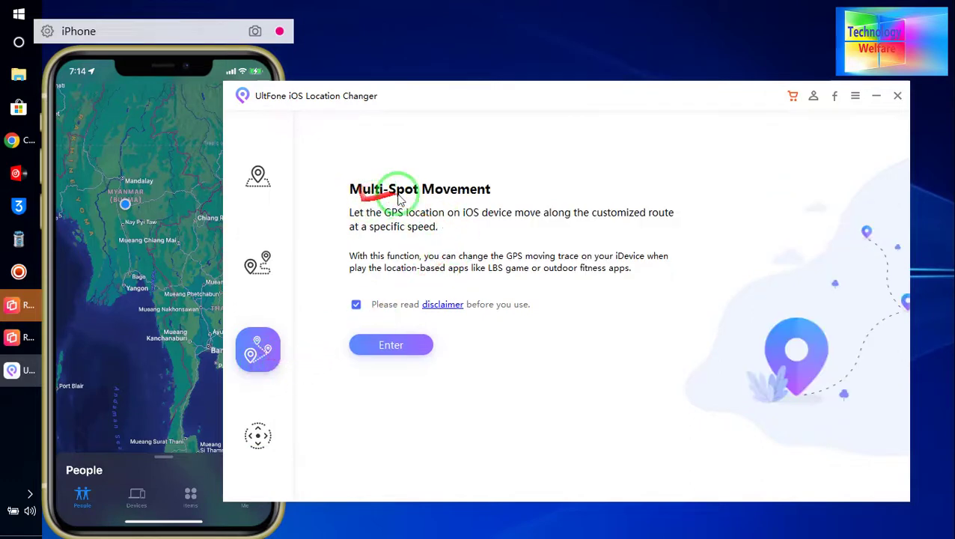
click(258, 435)
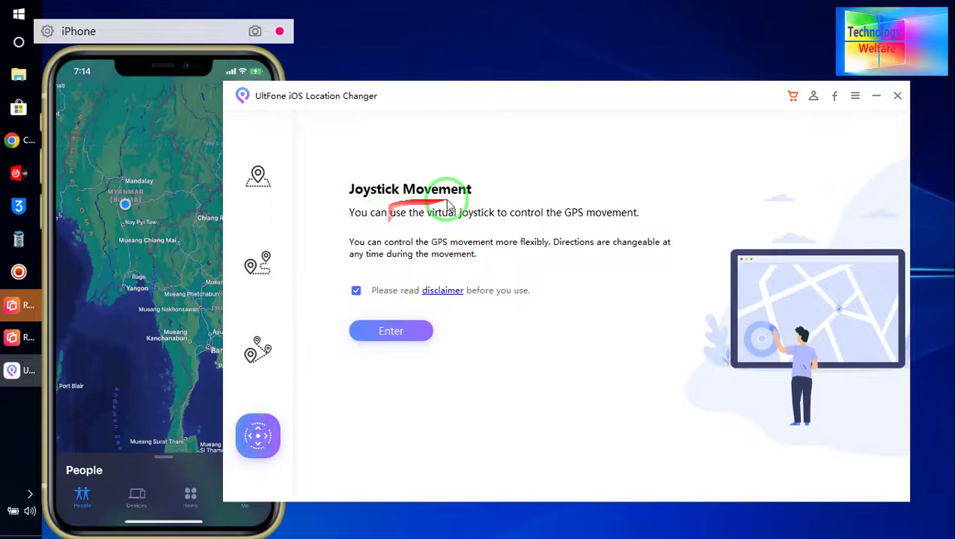
click(395, 328)
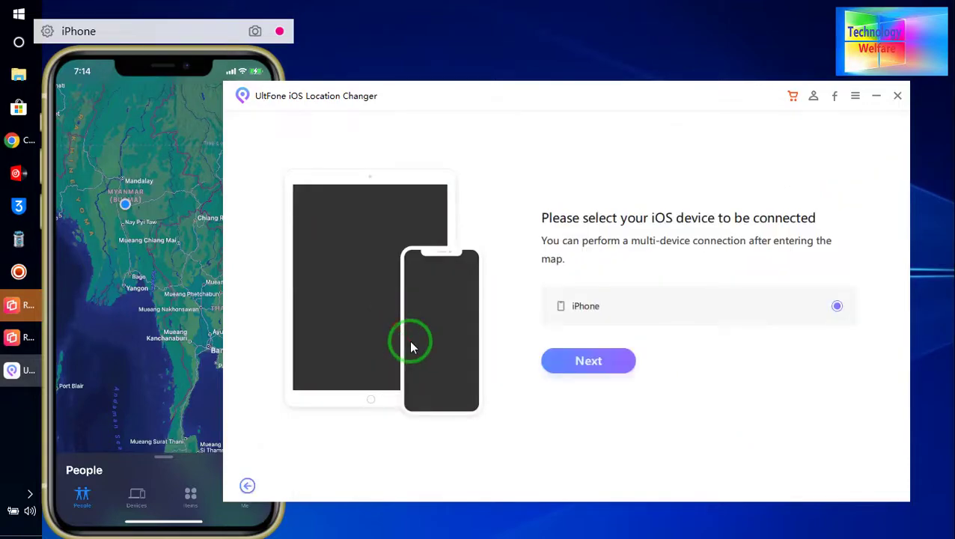
click(556, 370)
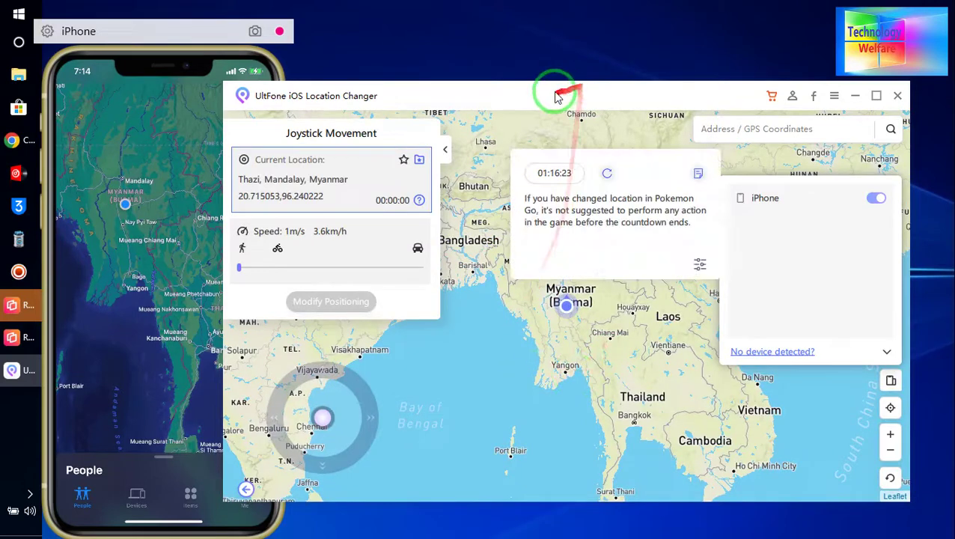
drag(560, 95, 599, 86)
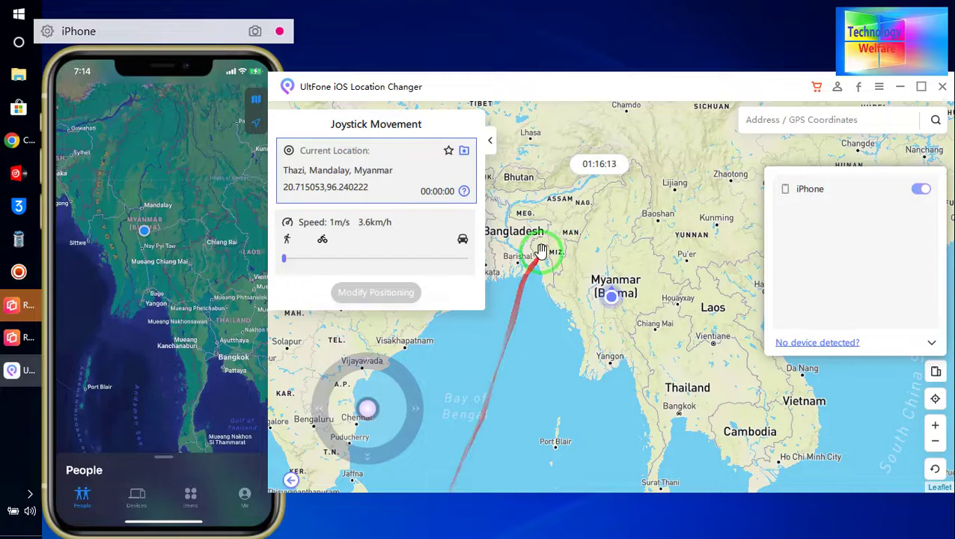
- Modify the iPhone's position to Najarpur, Pandhurna, Chhindwara, Madhya Pradesh, by picking it on the map of India
drag(537, 256, 778, 240)
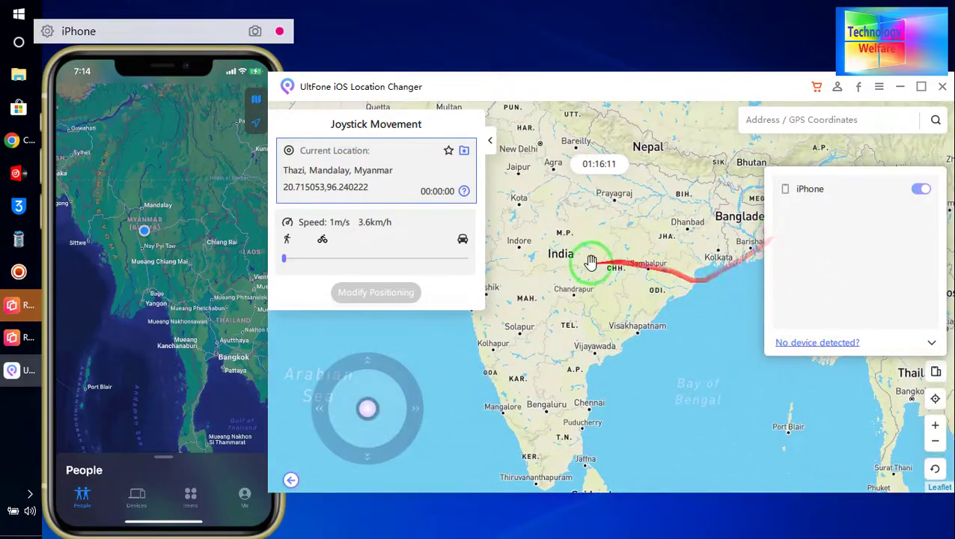
click(560, 260)
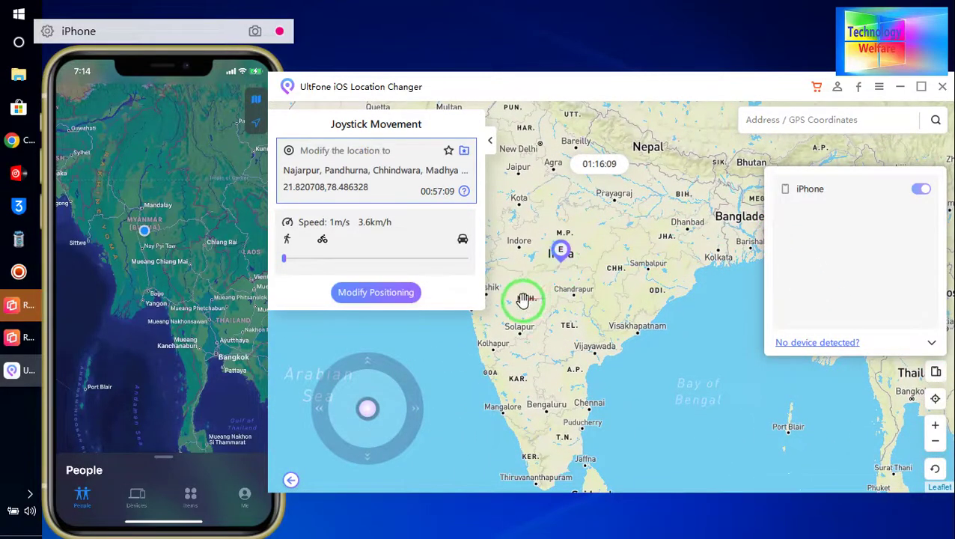
click(388, 292)
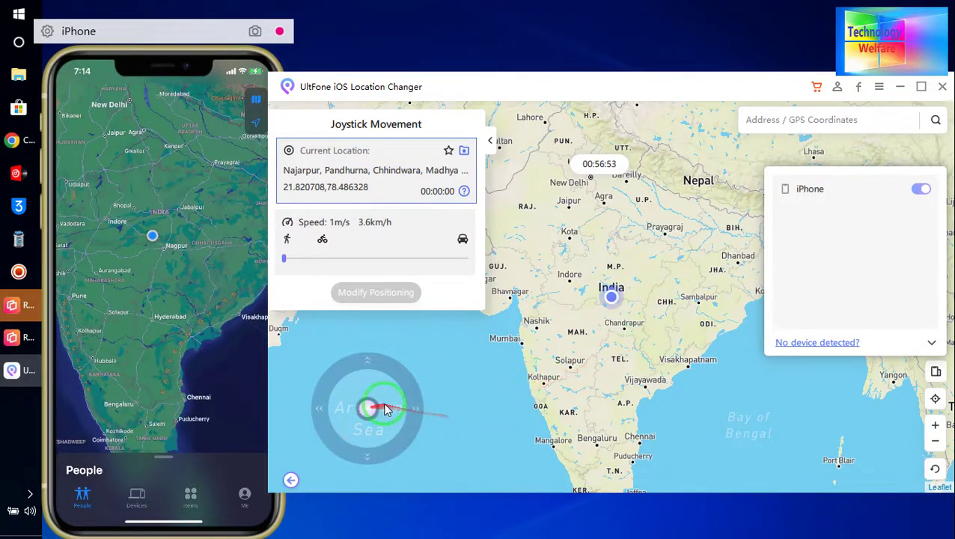
- Steer the iPhone's location east, west and south with the virtual joystick at 1 m/s, and stop the movement
click(416, 408)
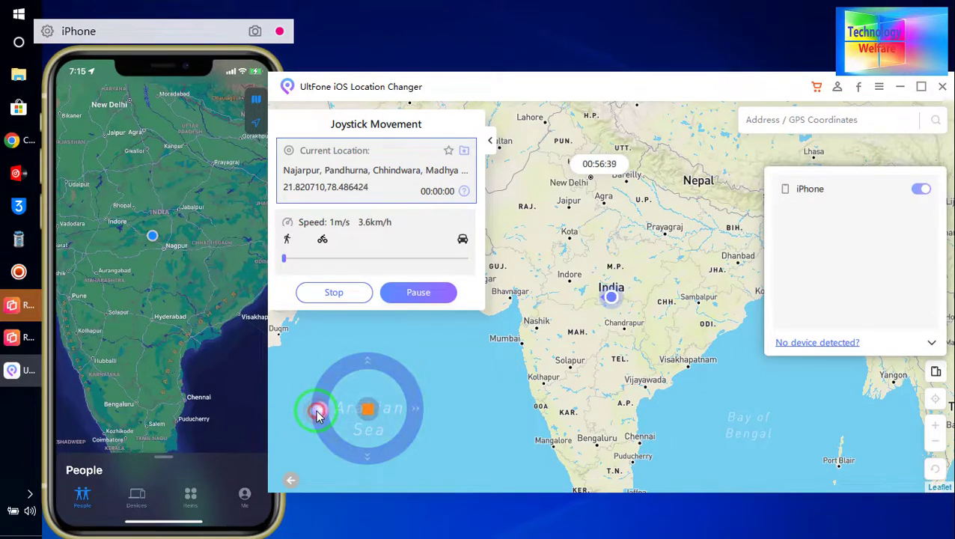
drag(317, 414, 613, 314)
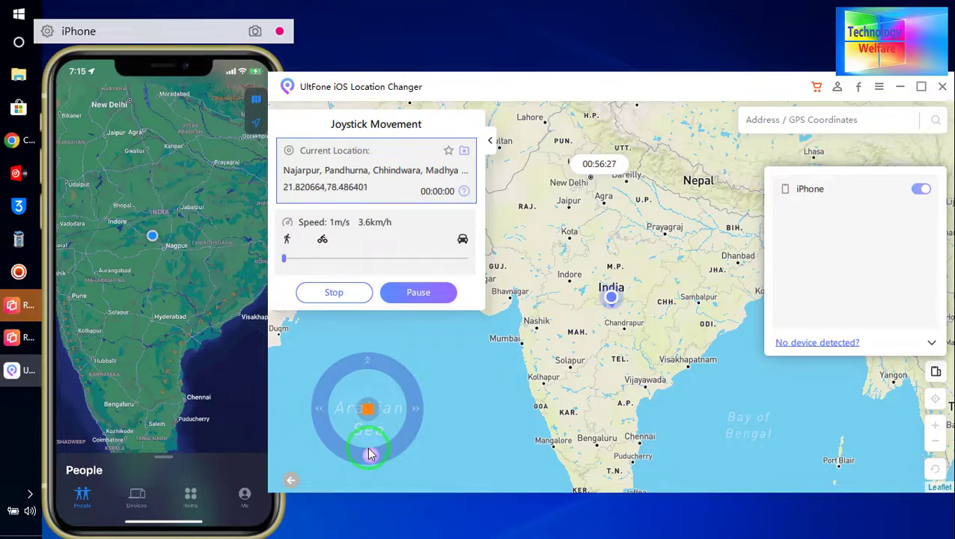
mouse_move(367, 452)
mouse_down()
mouse_move(375, 497)
mouse_move(359, 447)
mouse_move(696, 275)
mouse_move(382, 324)
mouse_move(358, 308)
mouse_up()
click(332, 297)
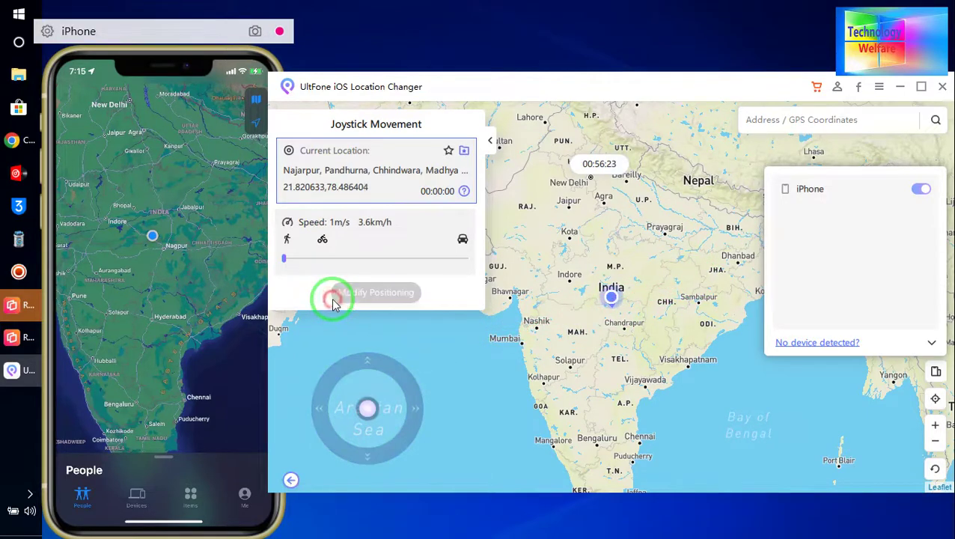
- Leave the Joystick Movement map and open the Multi-Spot Movement map for the connected iPhone
drag(708, 268, 611, 285)
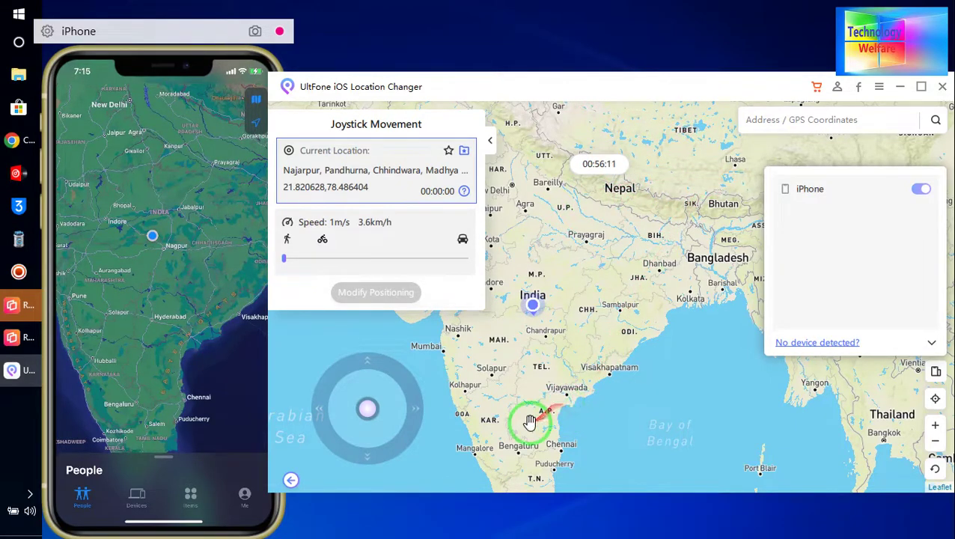
click(292, 482)
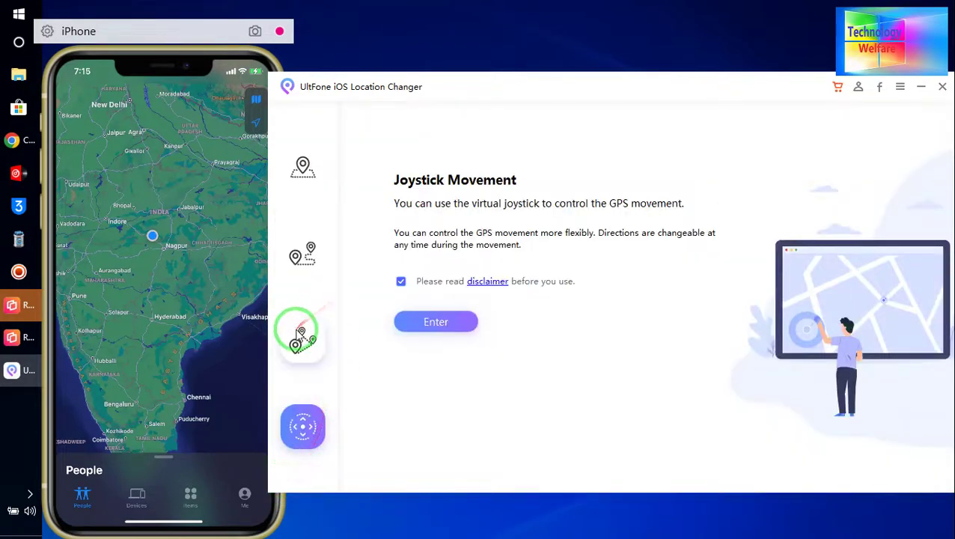
click(298, 330)
click(441, 337)
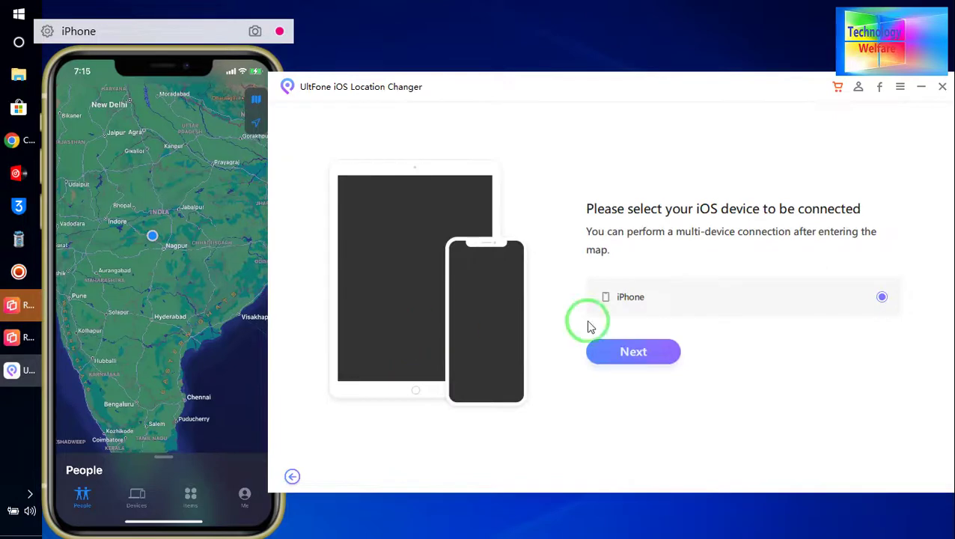
click(641, 353)
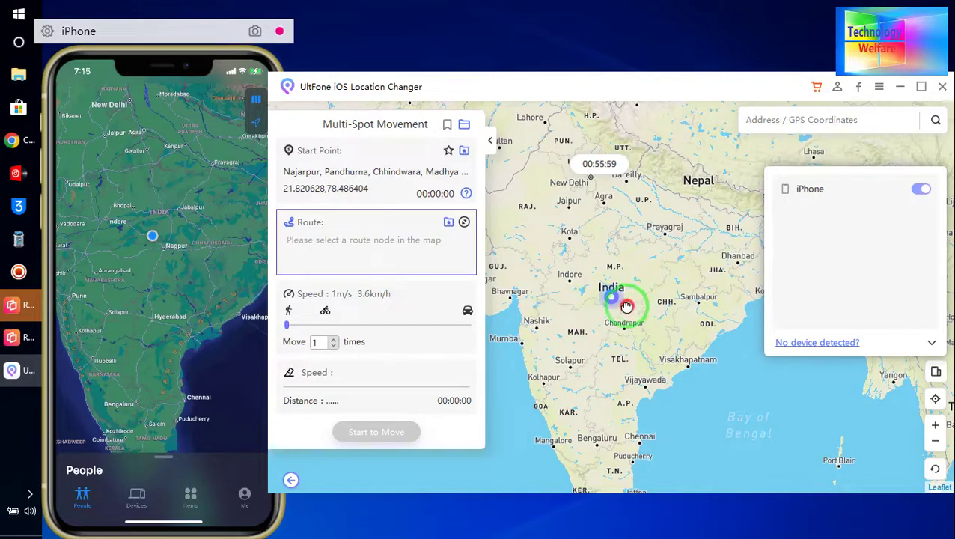
- Add Machhapuchchhre, Gandaki, Nepal, as a route node on the map and start the multi-spot movement
drag(627, 306, 511, 405)
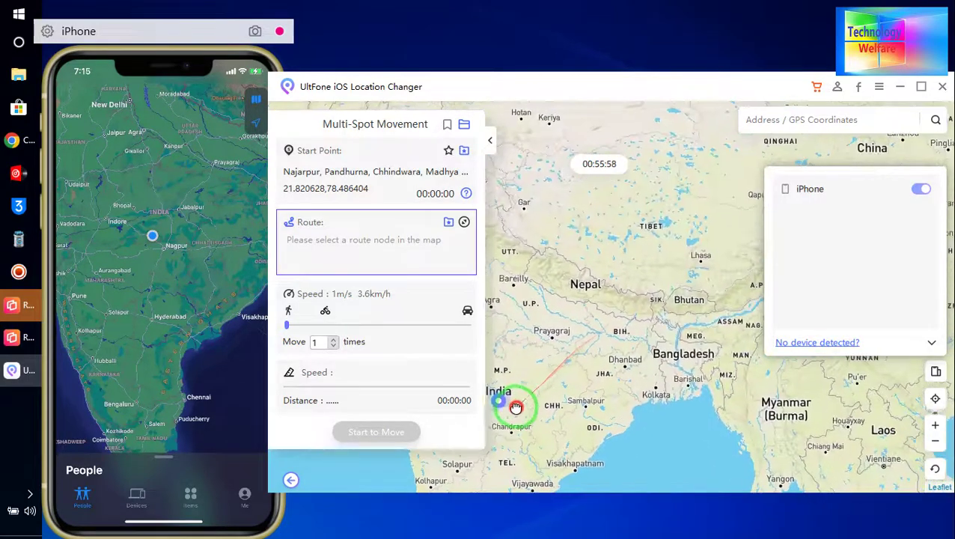
click(585, 282)
click(393, 432)
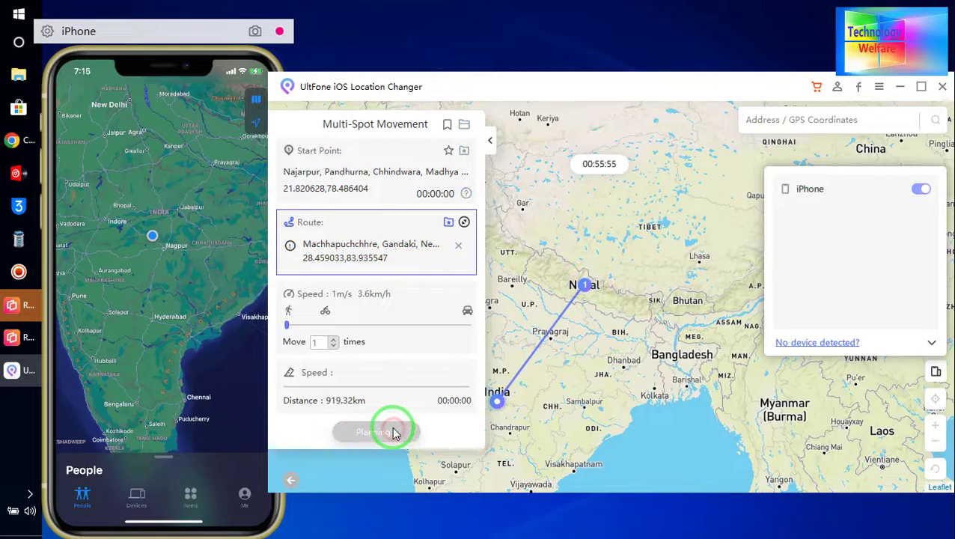
click(526, 305)
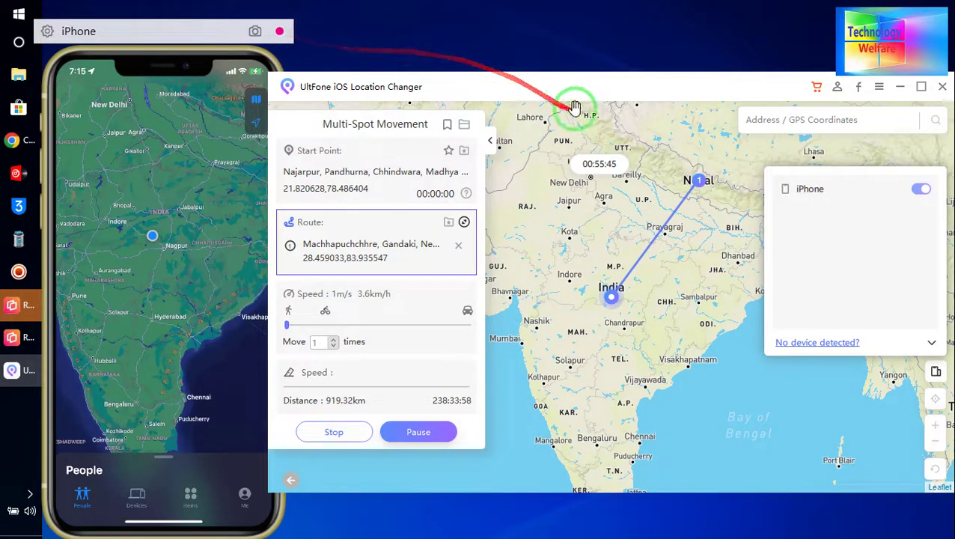
- Refresh the desktop and reposition the Multi-Spot Movement window over it, keeping the mirrored phone's map in view
drag(586, 87, 579, 67)
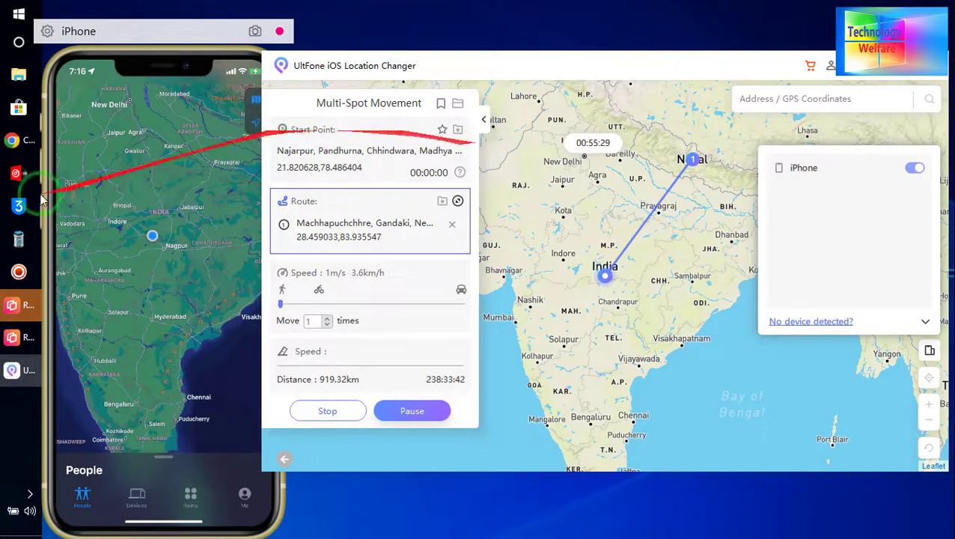
right_click(546, 36)
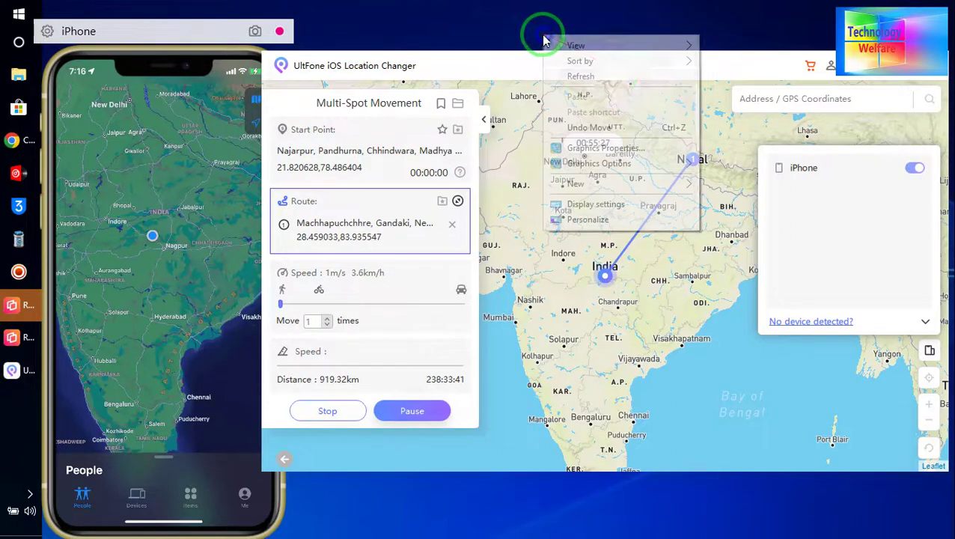
click(620, 80)
drag(565, 64, 560, 95)
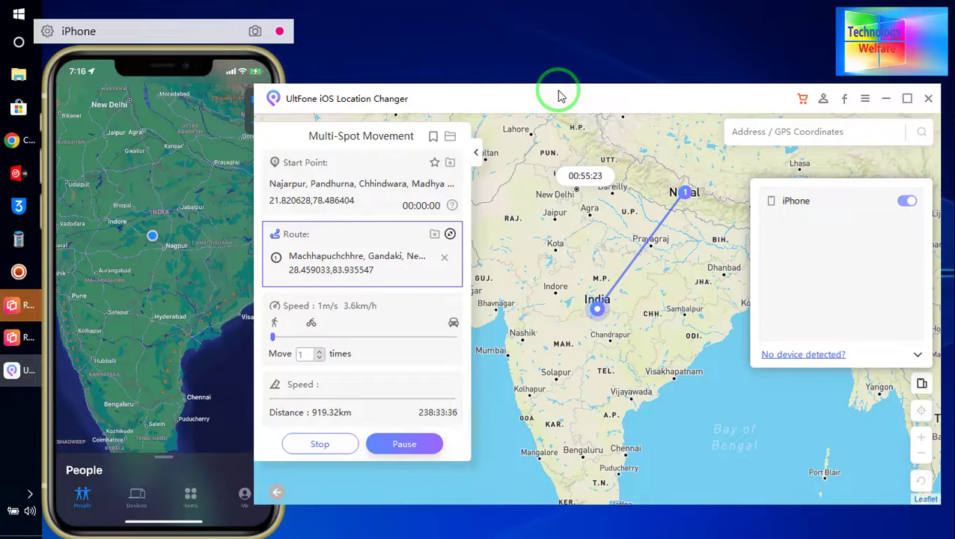